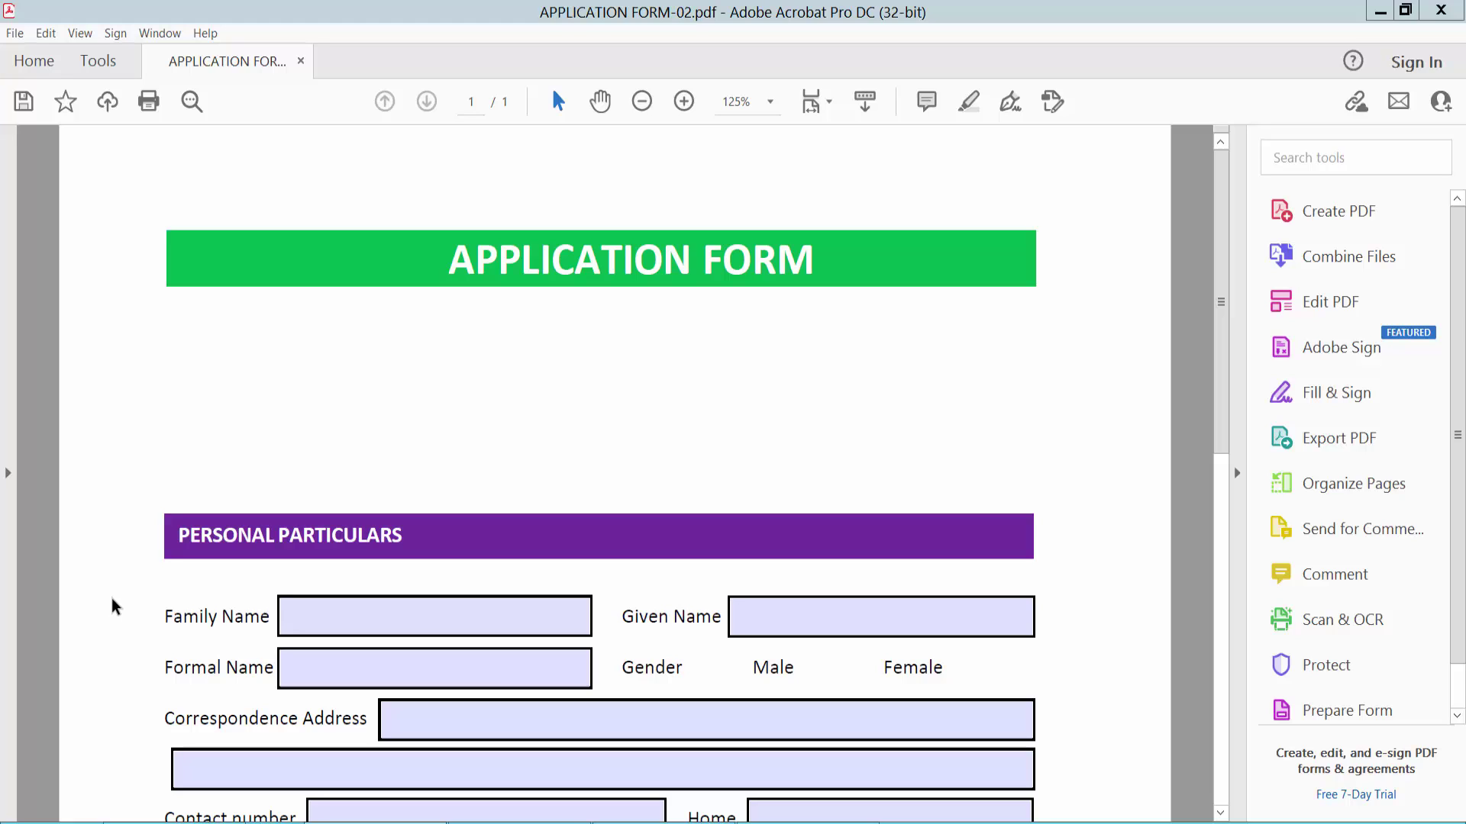
pyautogui.scroll(-1, 535, 382)
pyautogui.scroll(1, 546, 384)
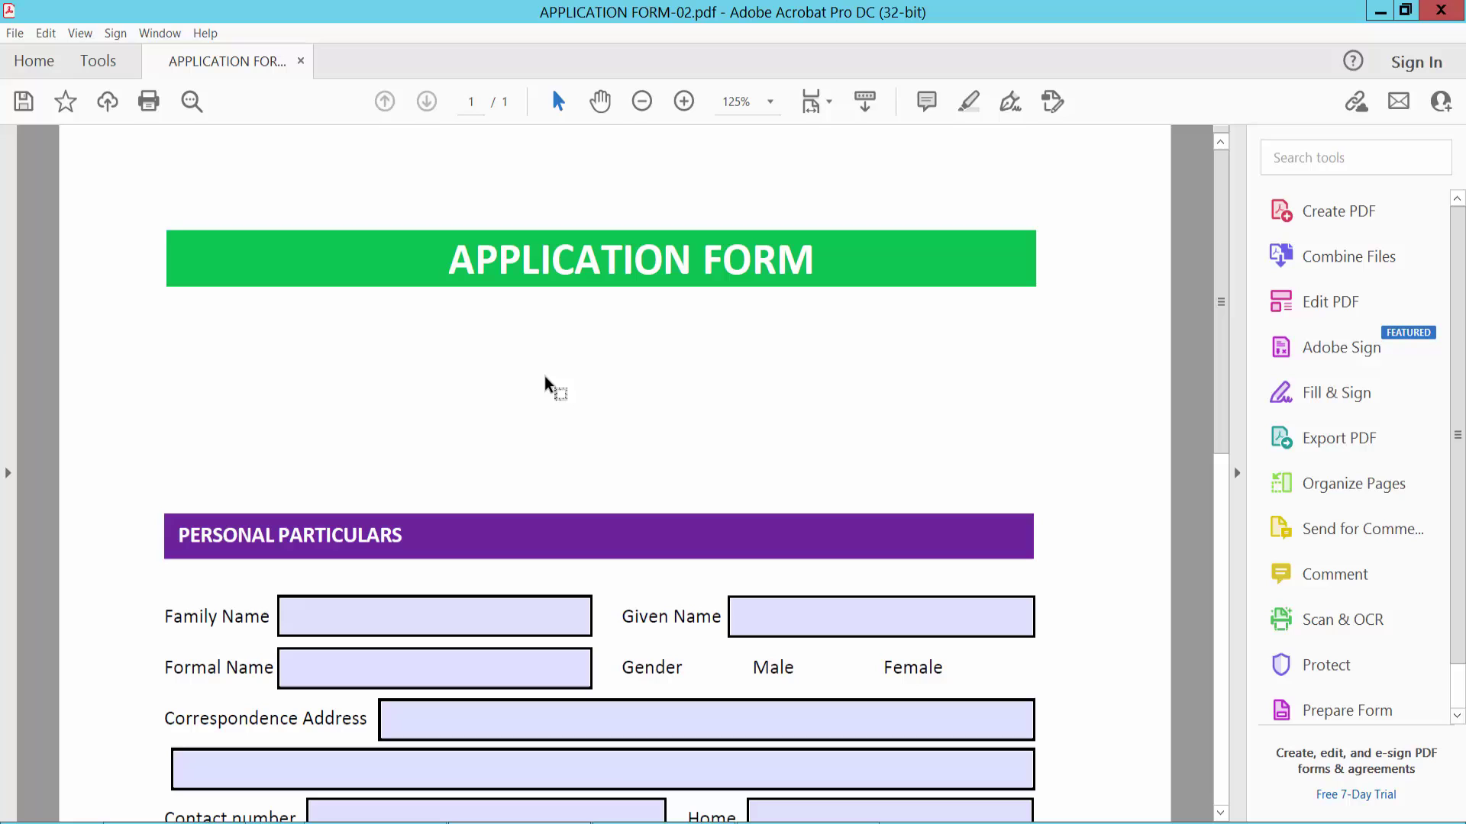
# - Place a new check box field, Check Box20, above Personal Particulars using Prepare Form
pyautogui.click(97, 63)
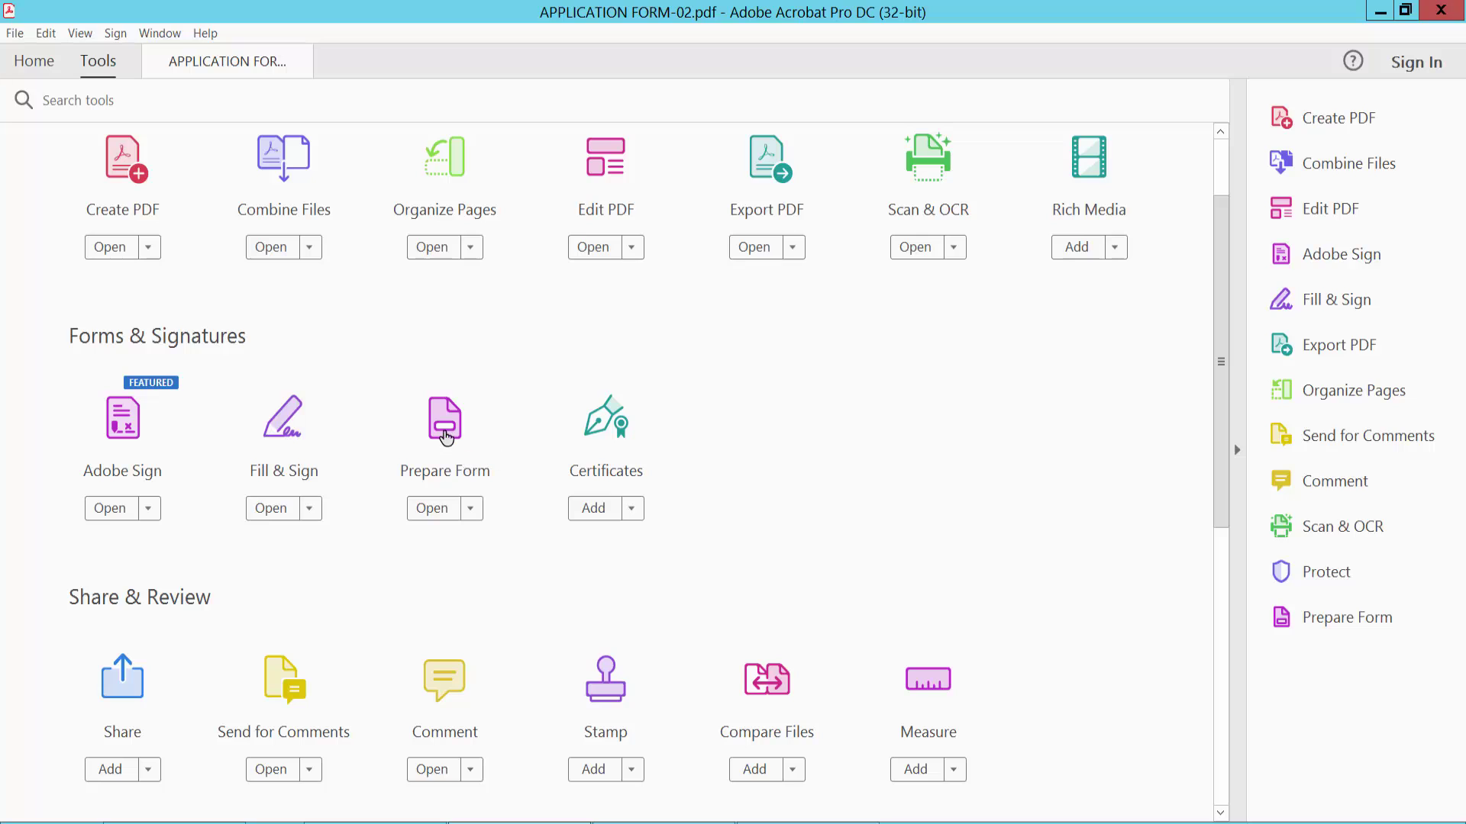
pyautogui.click(445, 433)
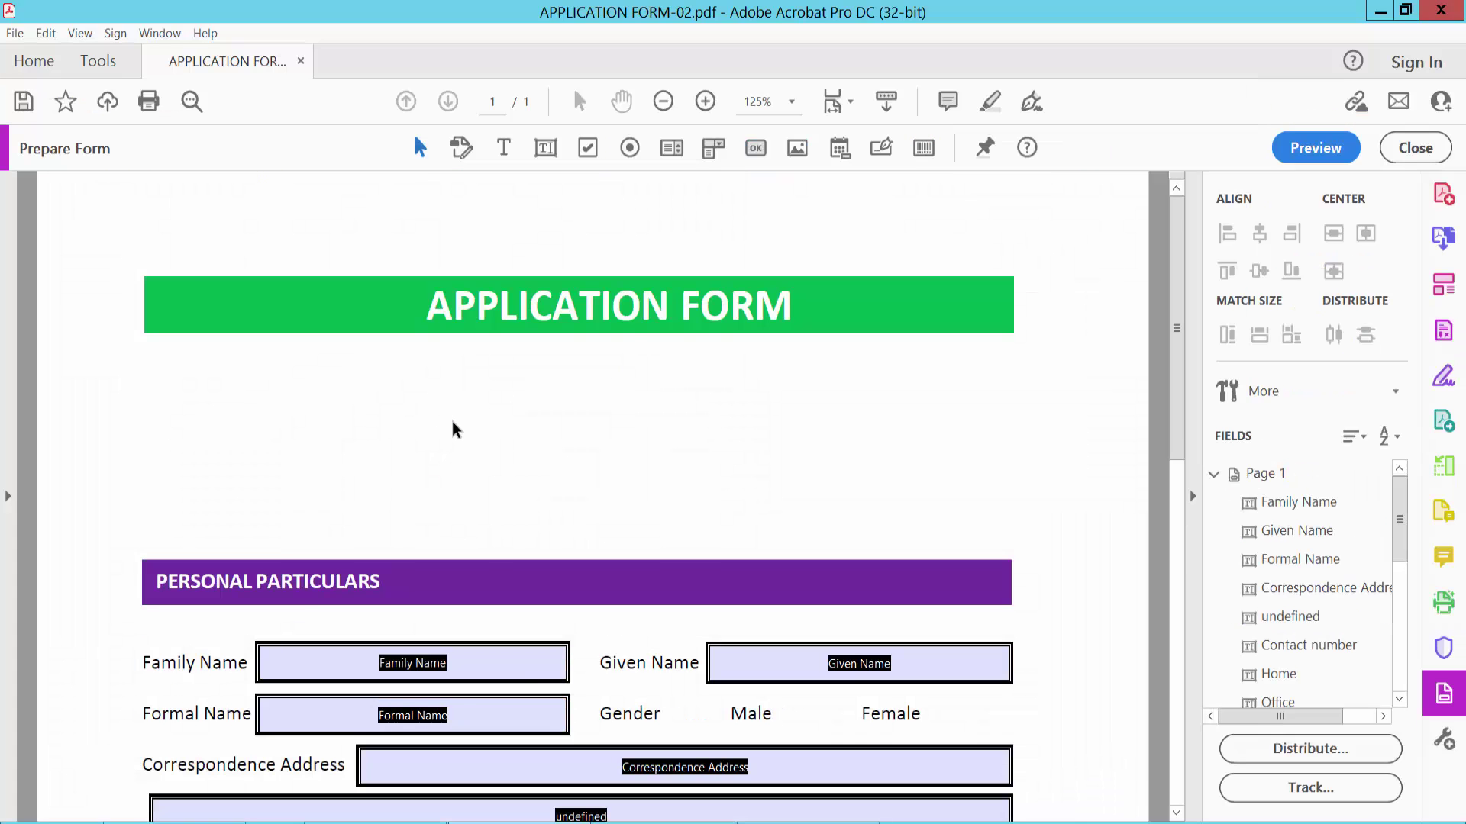
pyautogui.click(586, 147)
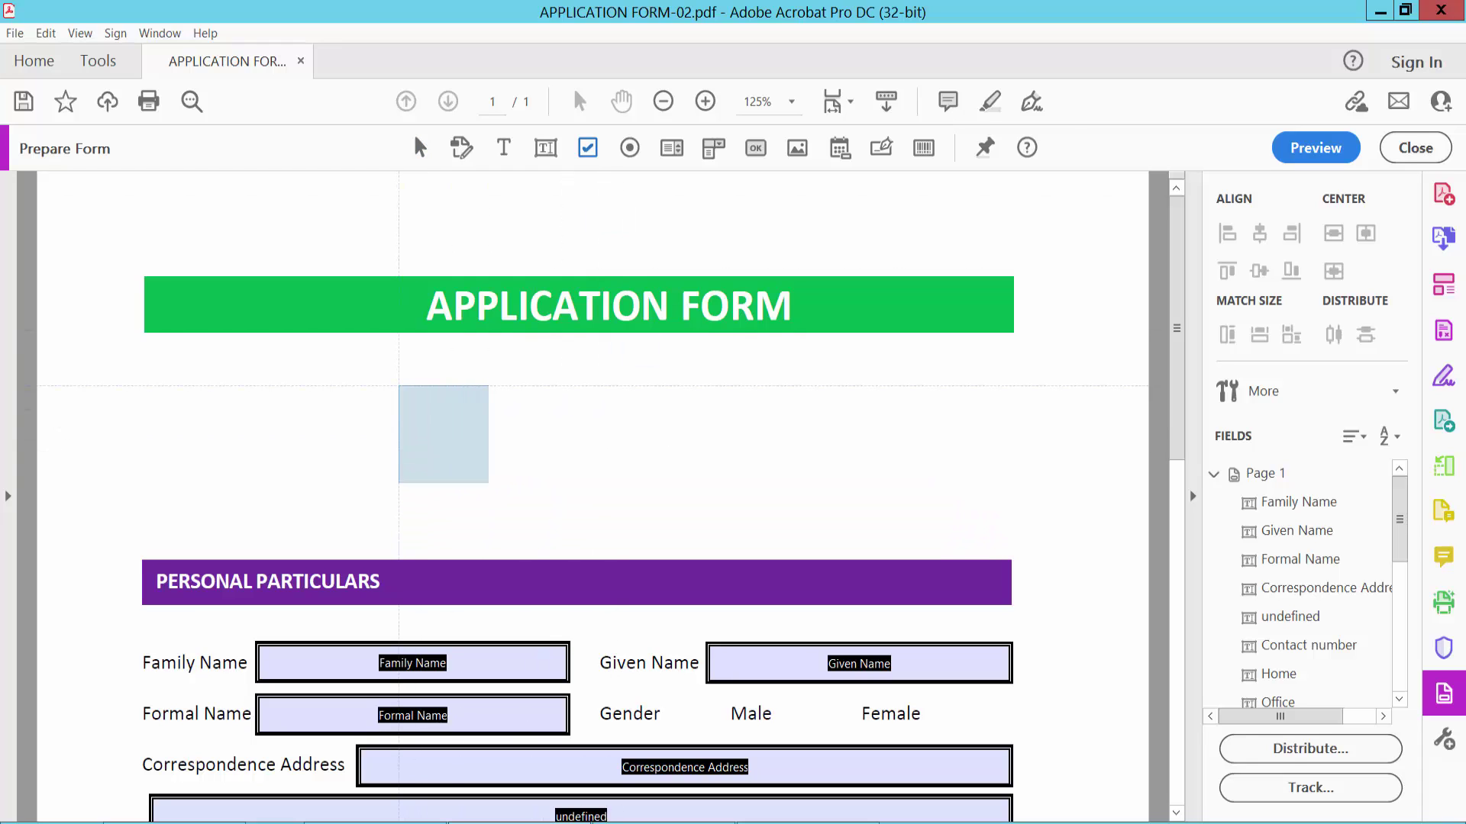
pyautogui.moveTo(488, 483); pyautogui.dragTo(505, 482)
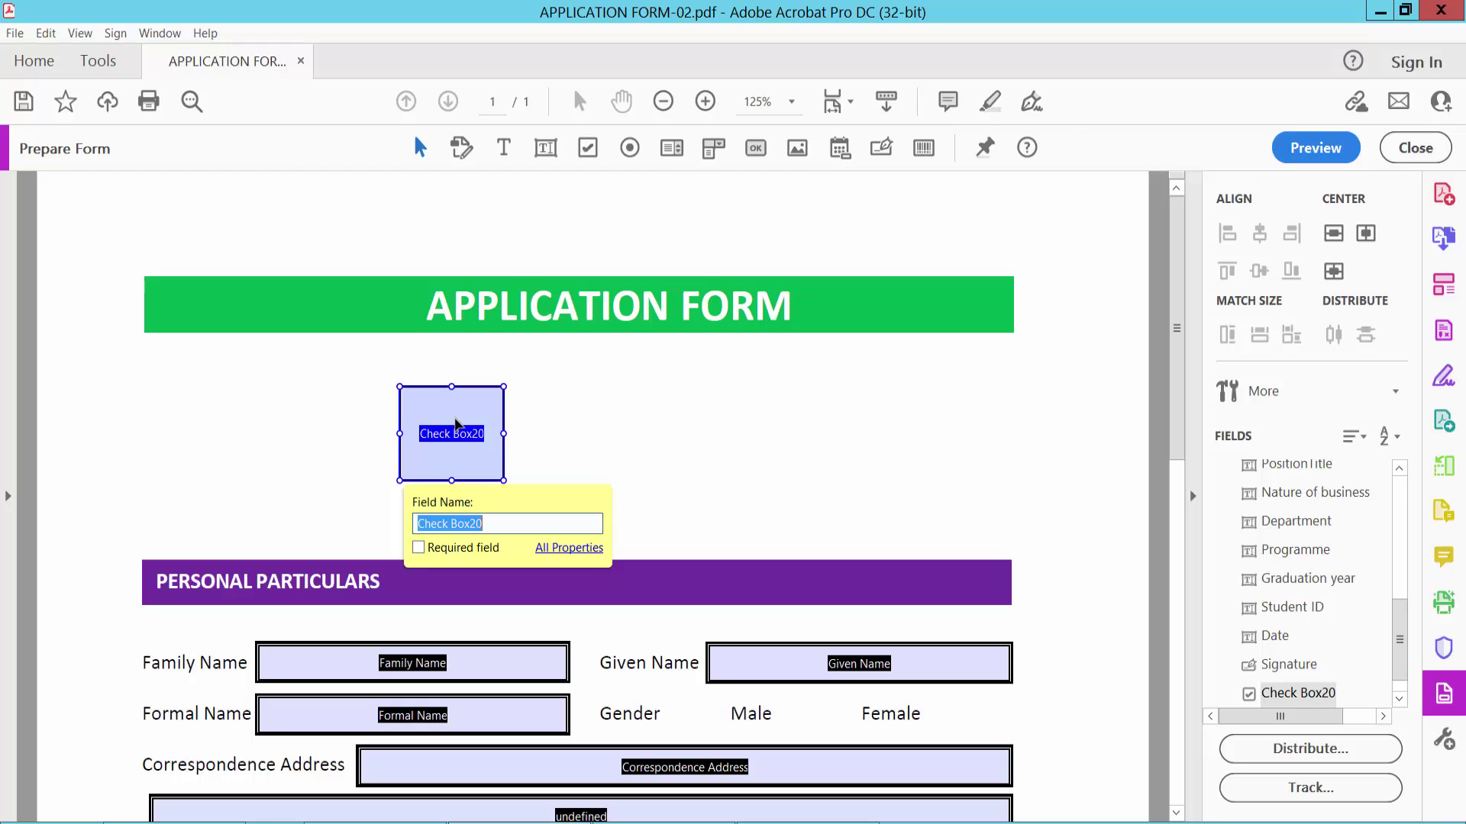
# - Set Check Box20's check box style to Star in its properties
pyautogui.doubleClick(457, 422)
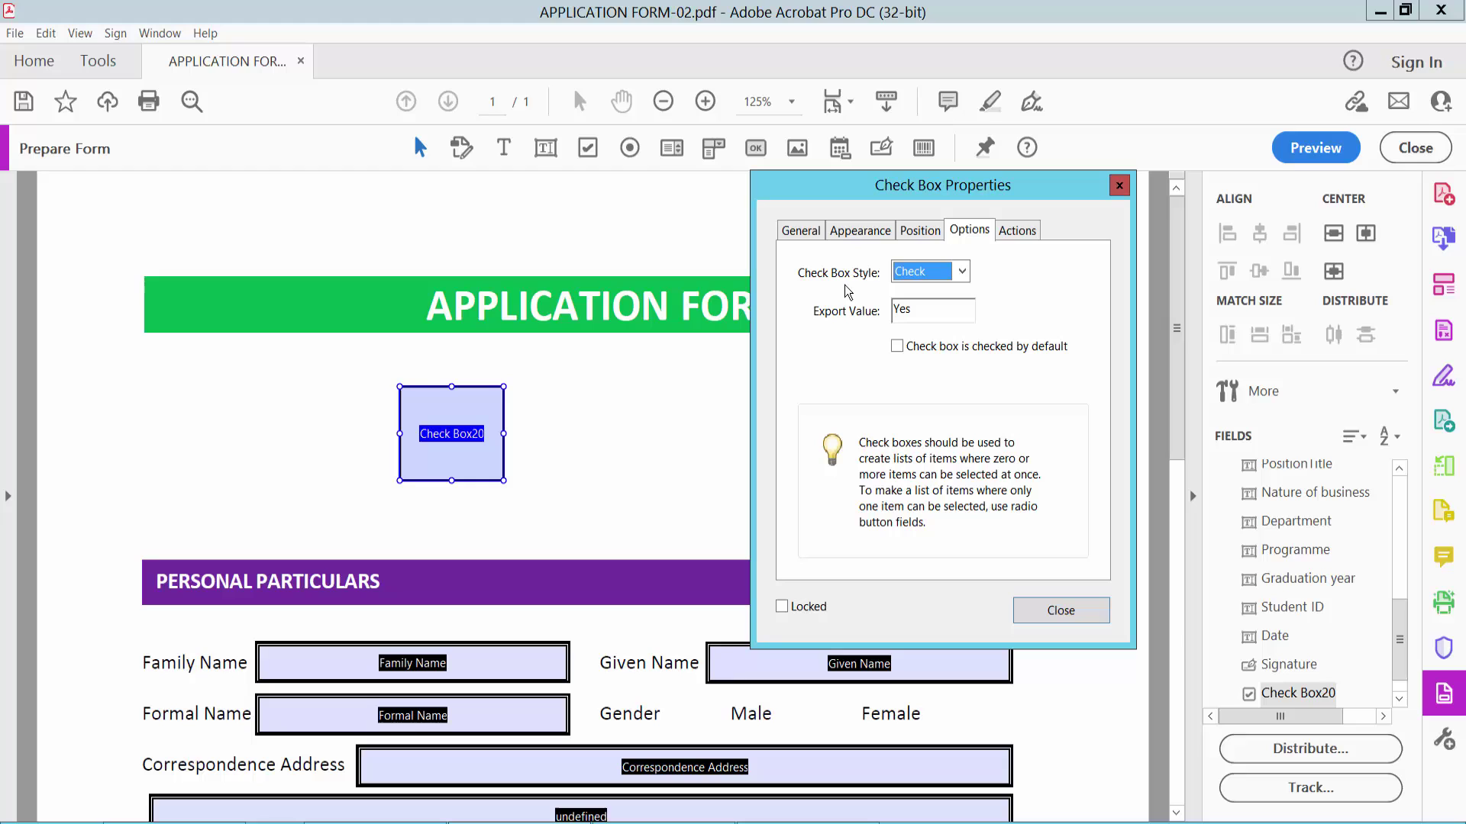
pyautogui.click(801, 233)
pyautogui.click(972, 230)
pyautogui.click(962, 272)
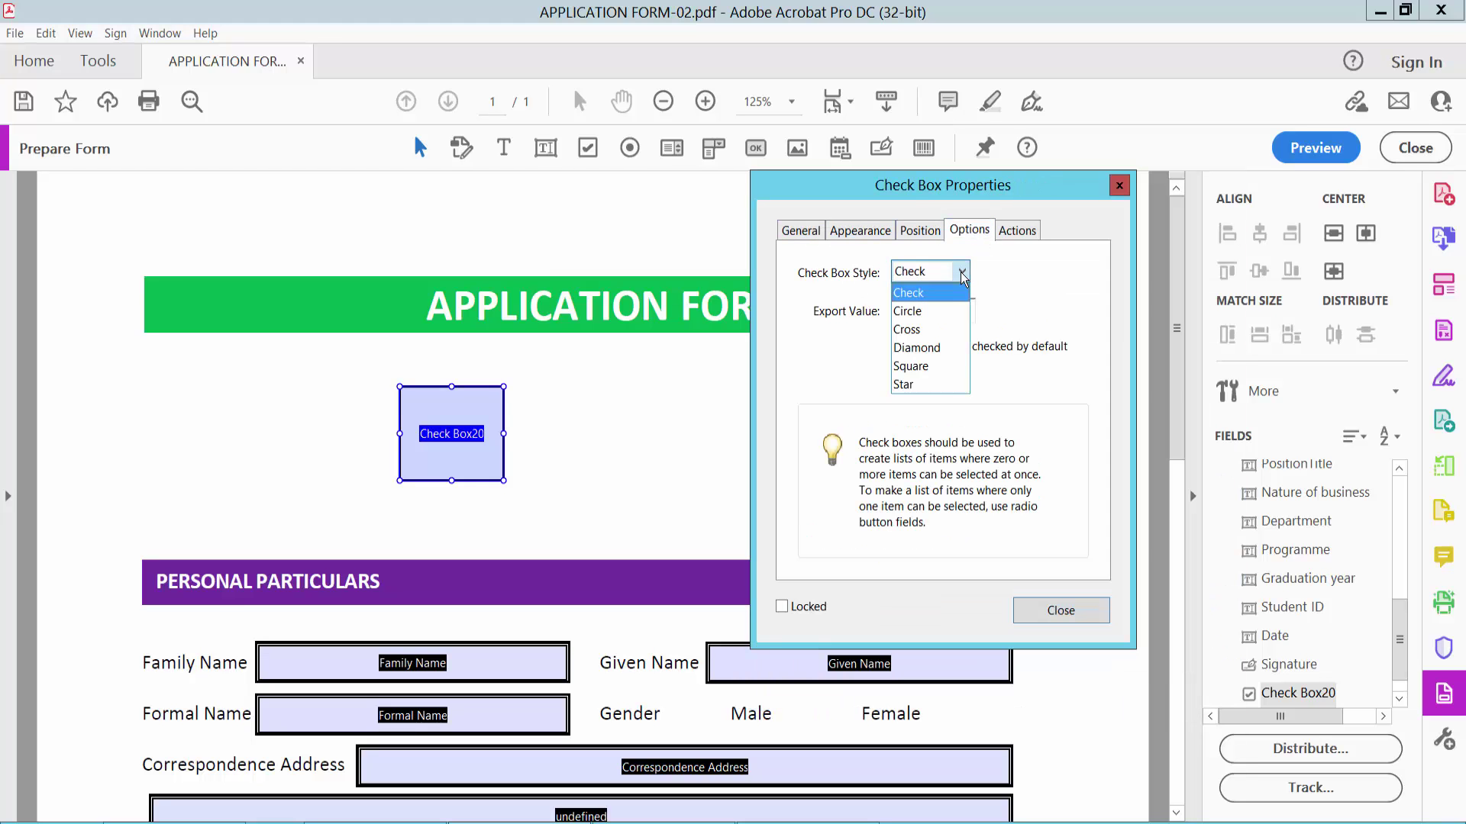
pyautogui.click(909, 385)
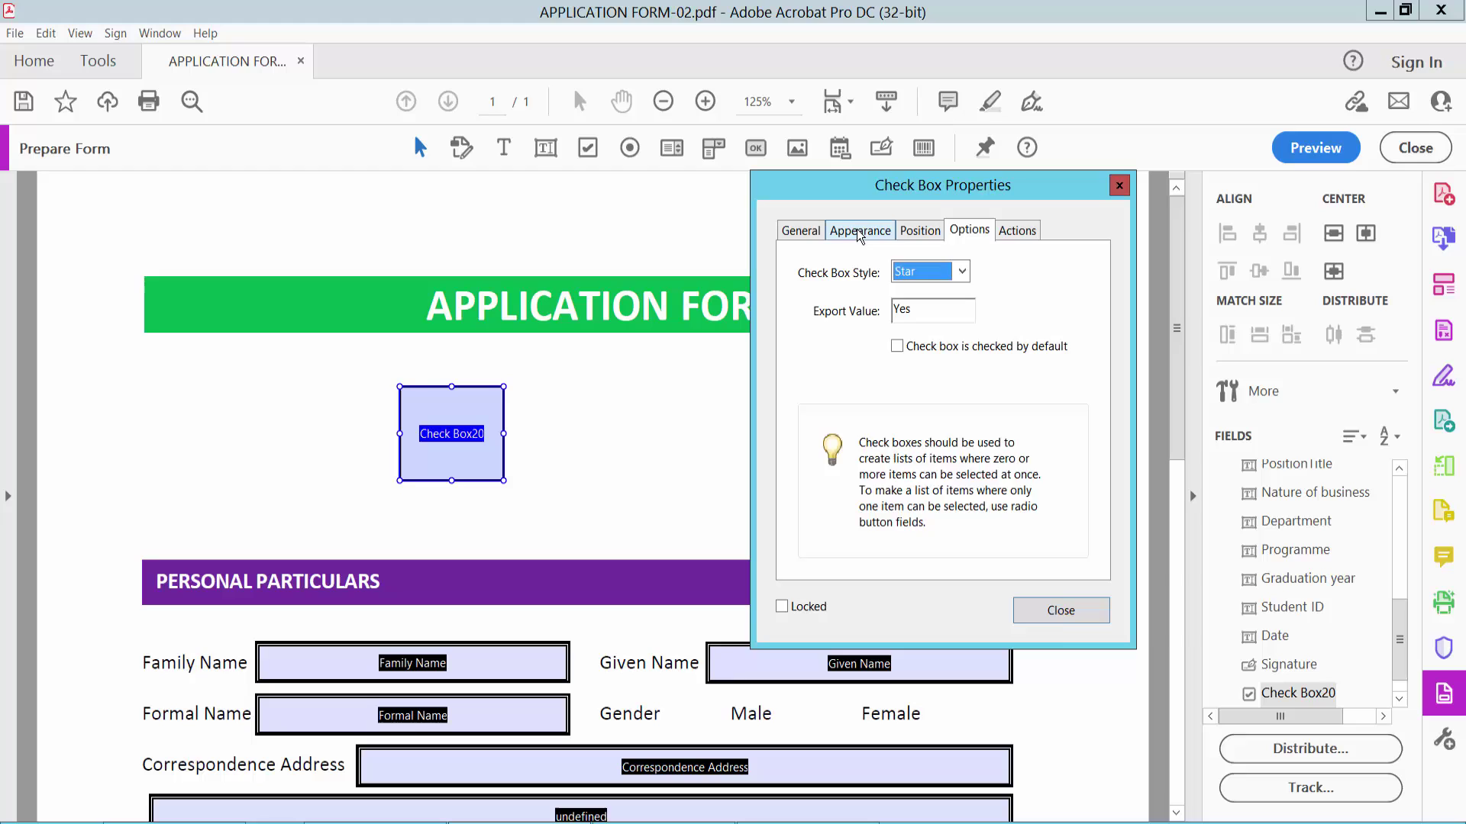
# - Give the check box a green border with Medium line thickness
pyautogui.click(851, 238)
pyautogui.click(911, 311)
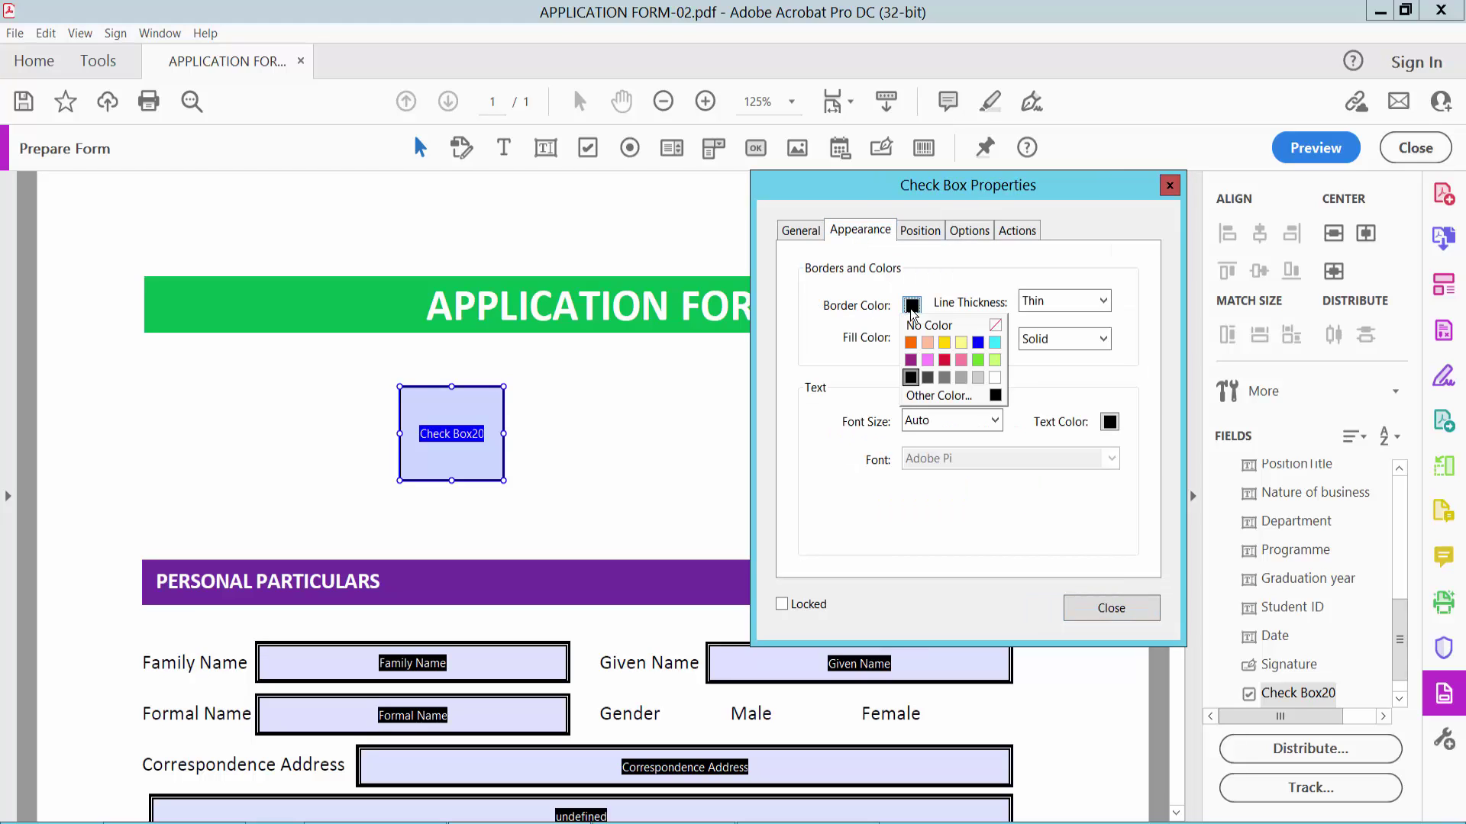
pyautogui.click(982, 366)
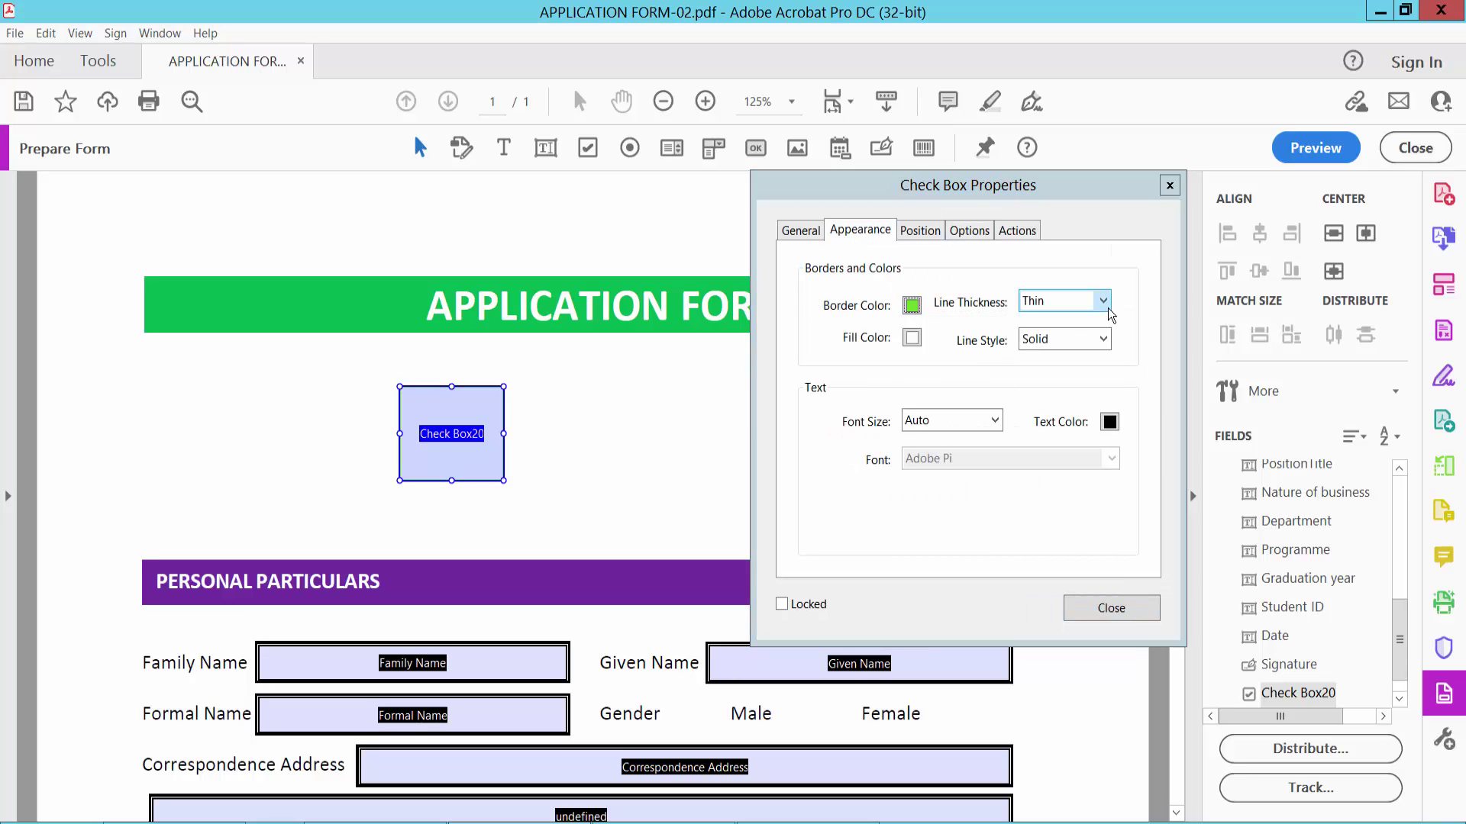
pyautogui.click(1100, 302)
pyautogui.click(1056, 345)
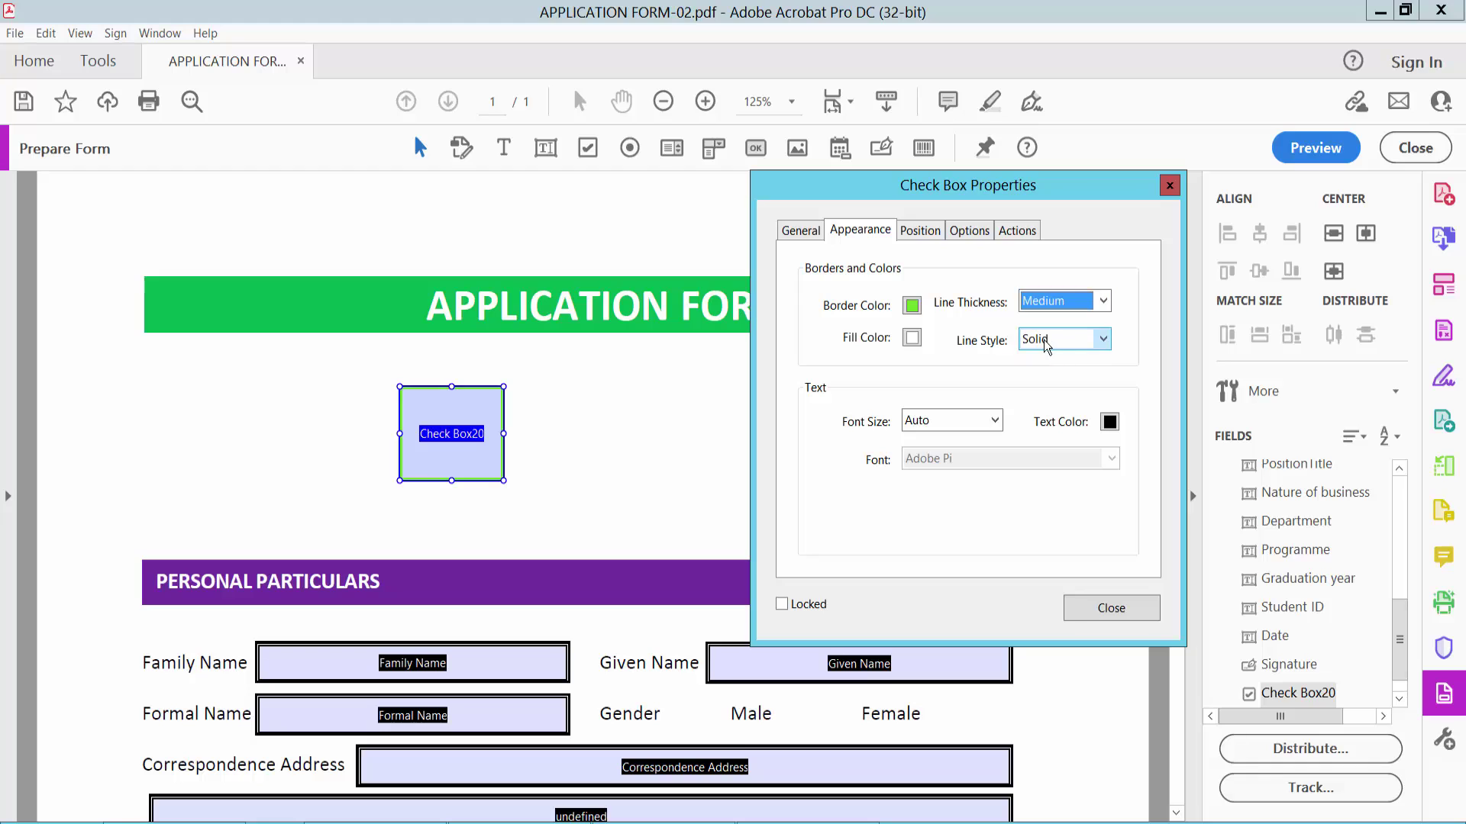
# - Make the star symbol red and close the check box properties
pyautogui.click(994, 420)
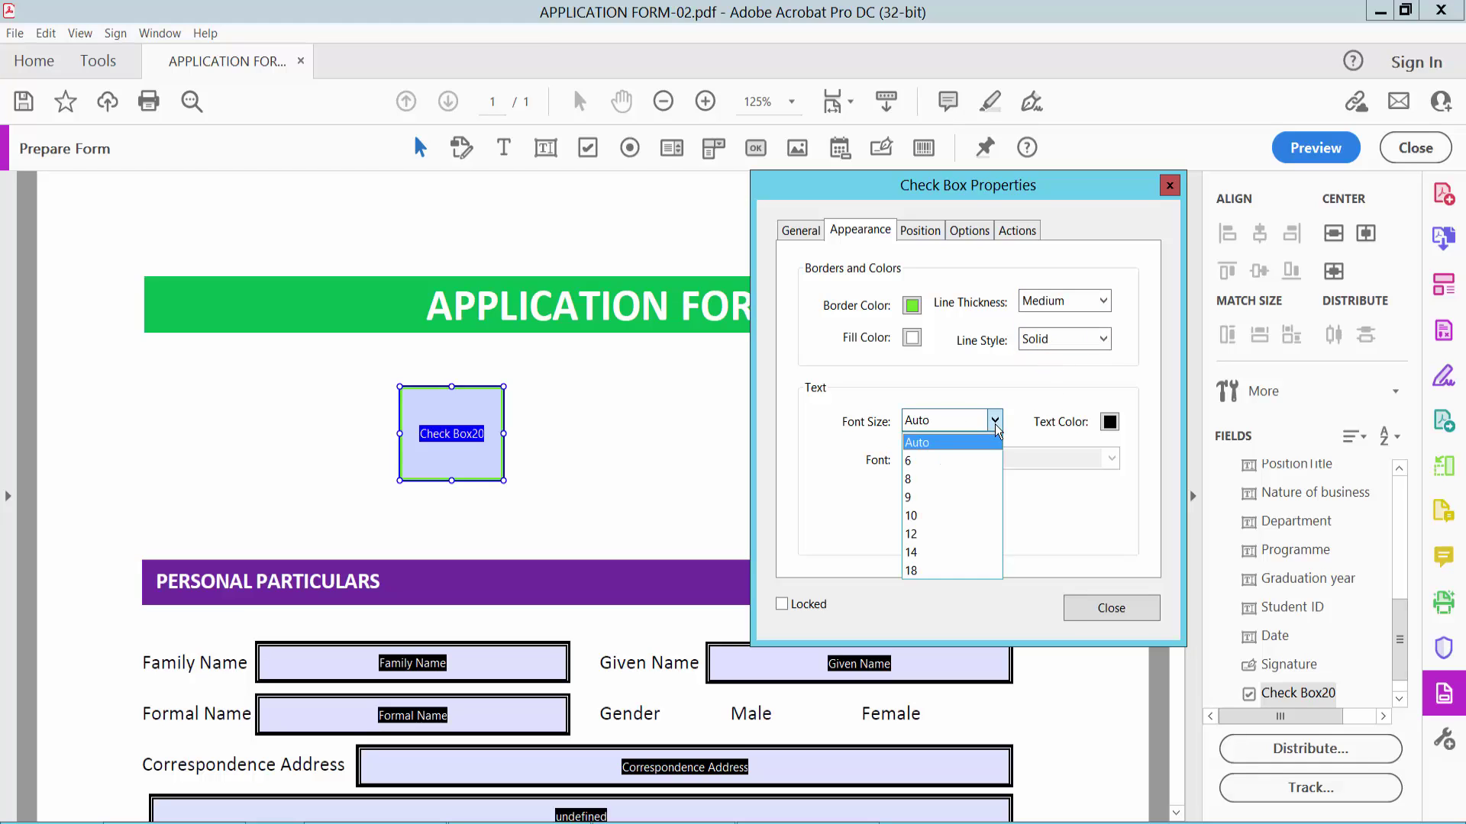
pyautogui.click(1110, 423)
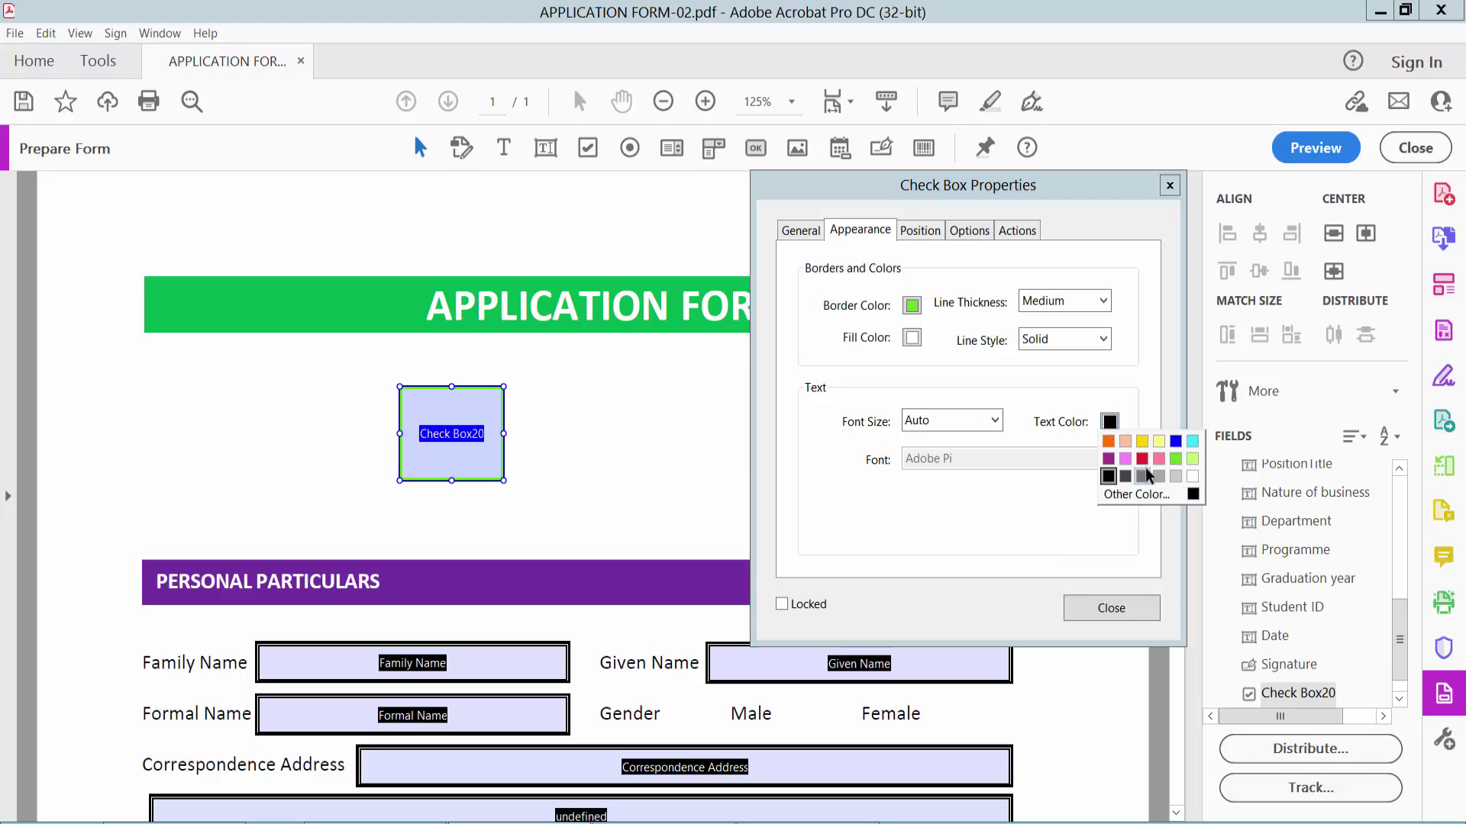
pyautogui.click(1142, 460)
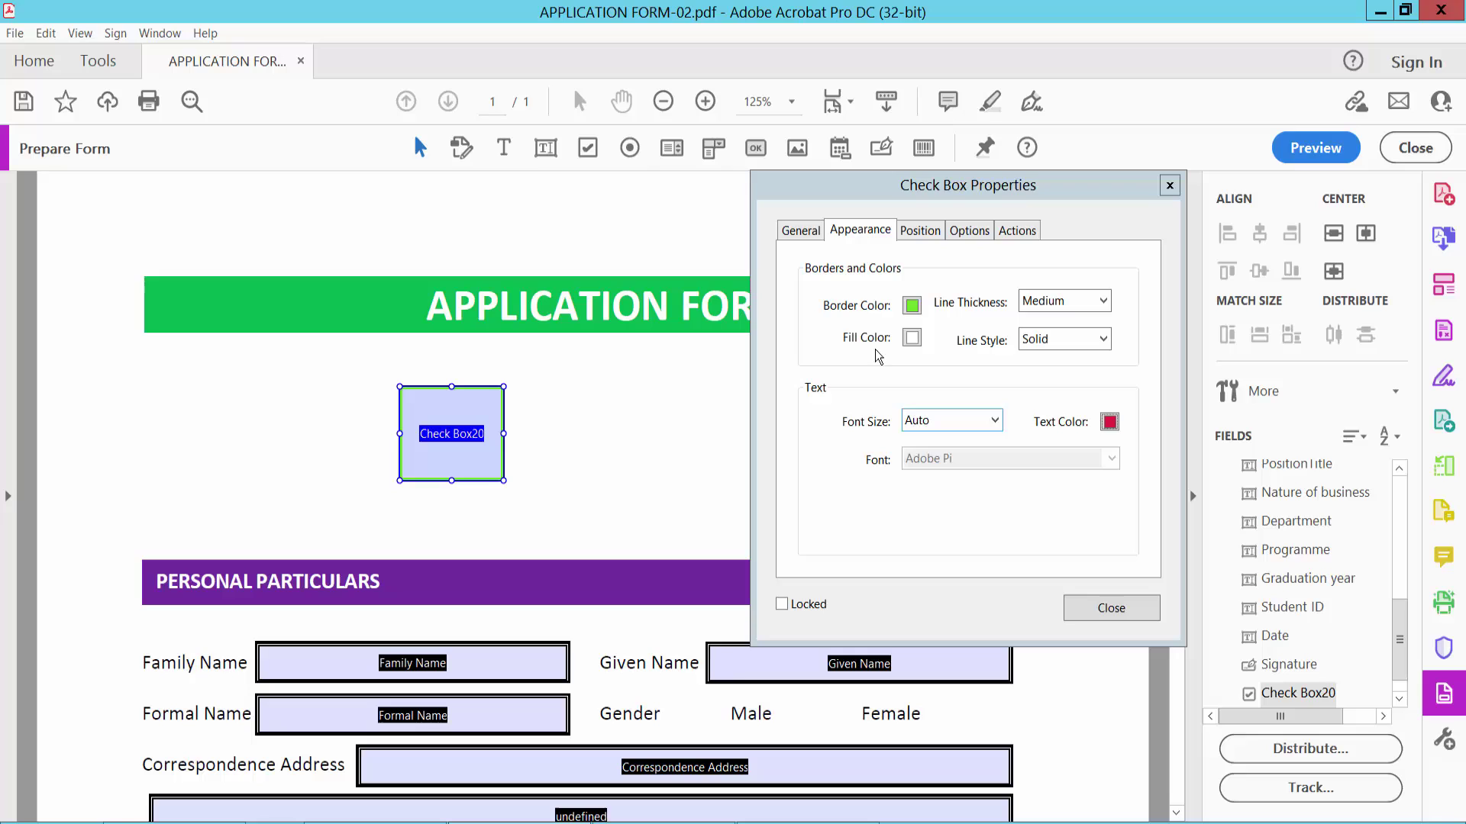
pyautogui.click(801, 229)
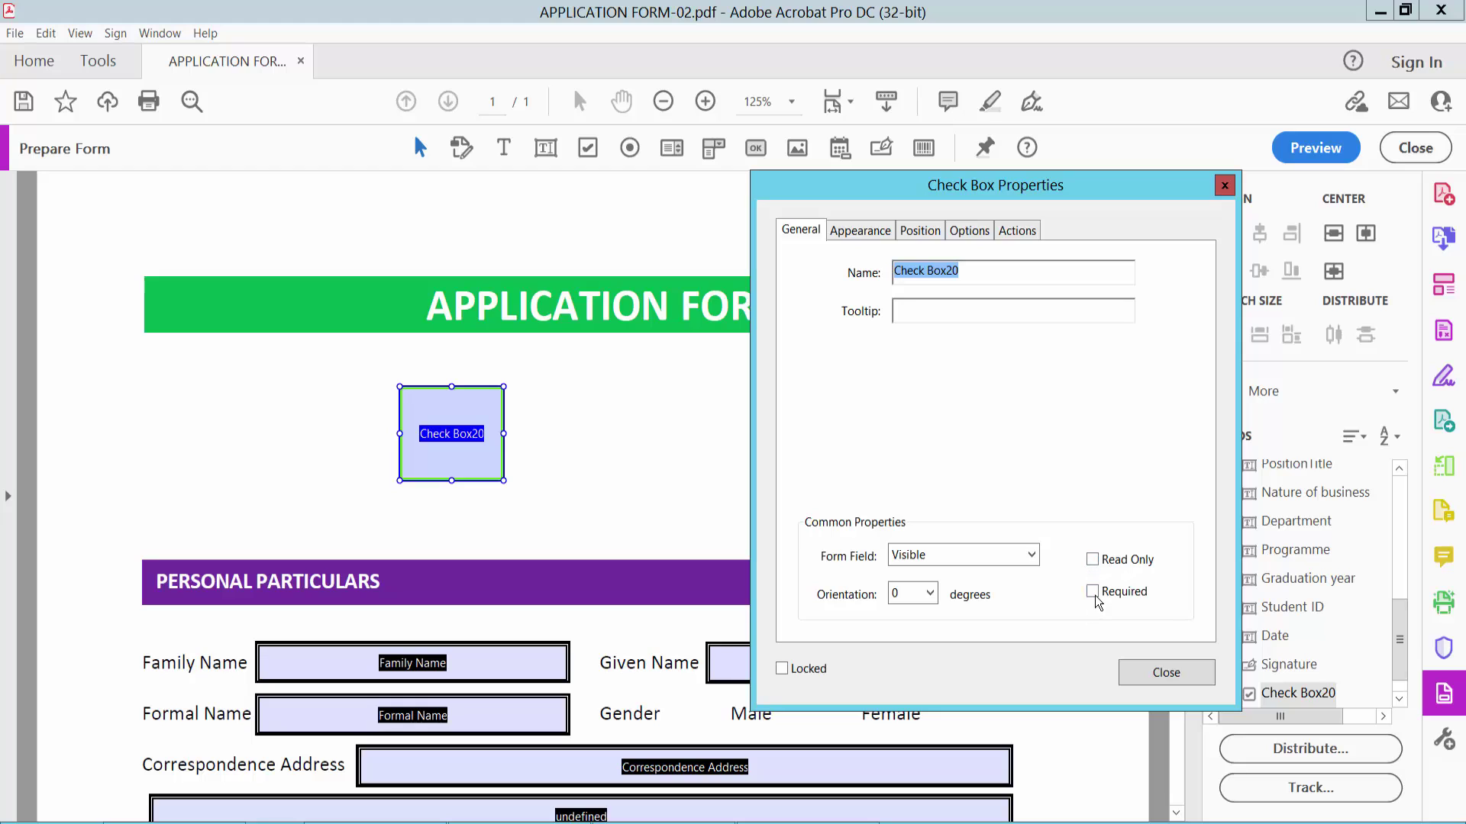
pyautogui.click(1164, 683)
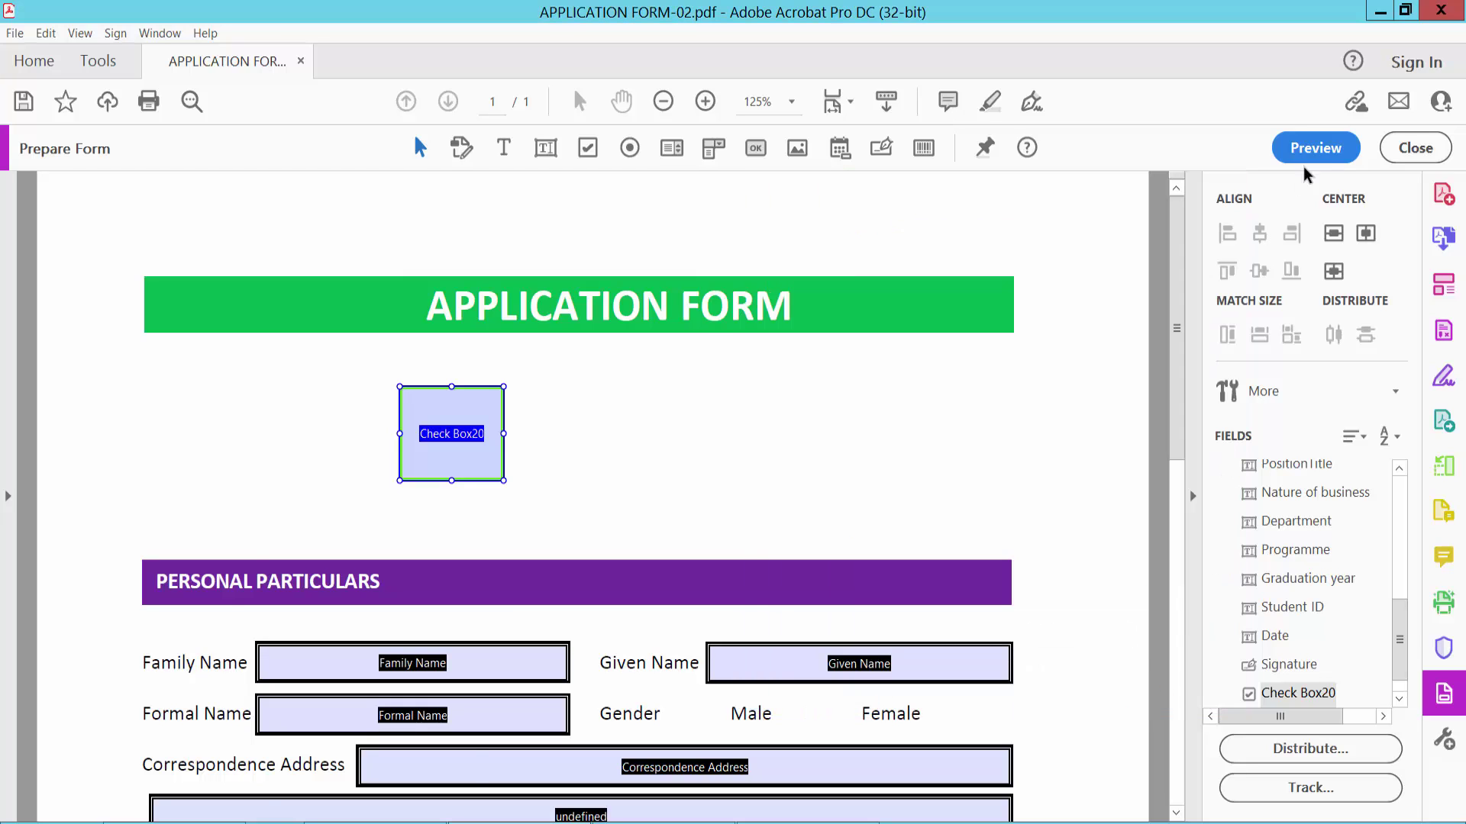
# - Preview the form and toggle Check Box20 to test the red star
pyautogui.click(1314, 147)
pyautogui.click(601, 440)
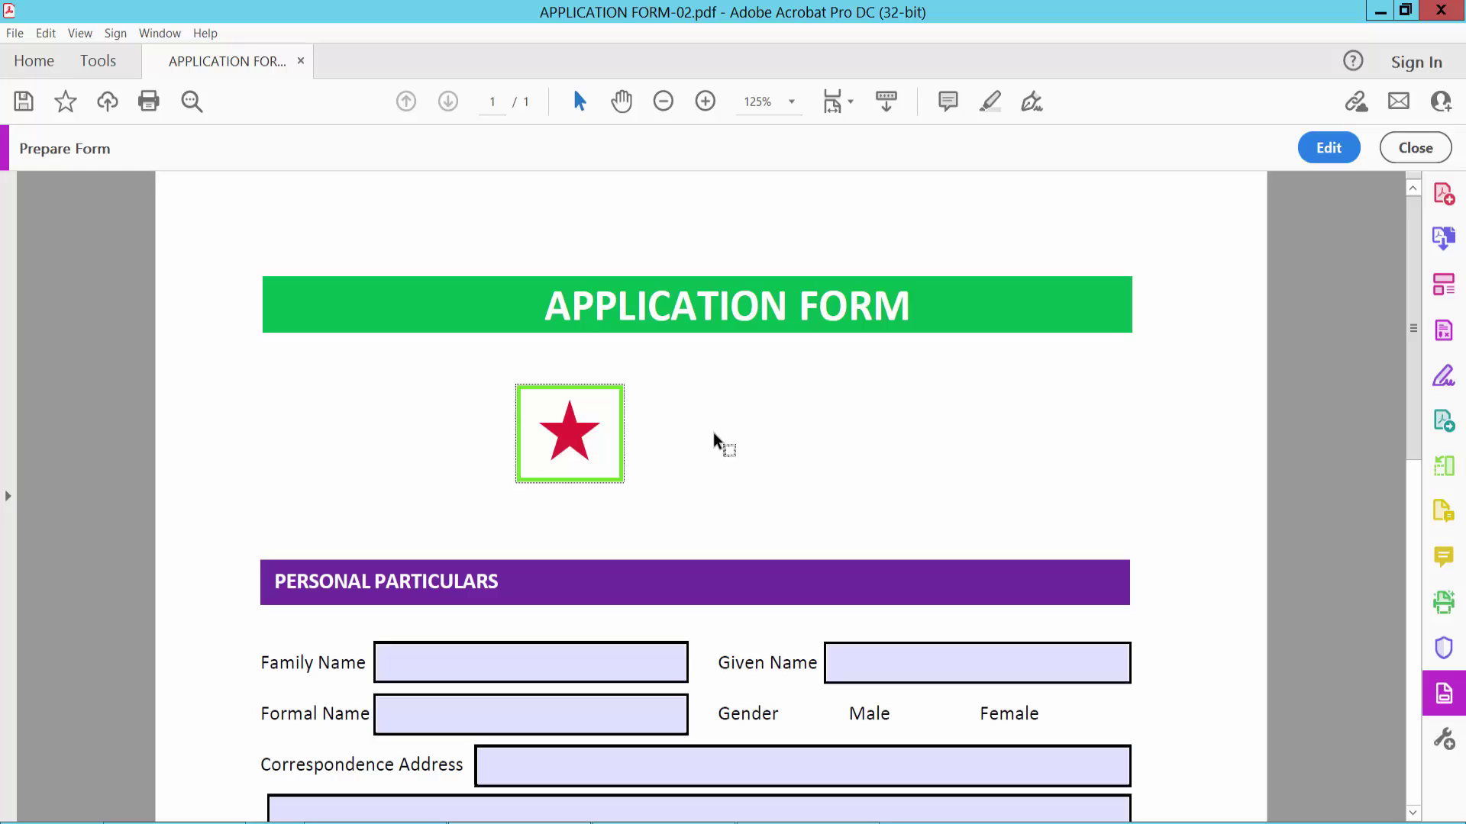
pyautogui.click(591, 431)
pyautogui.click(561, 426)
pyautogui.click(687, 447)
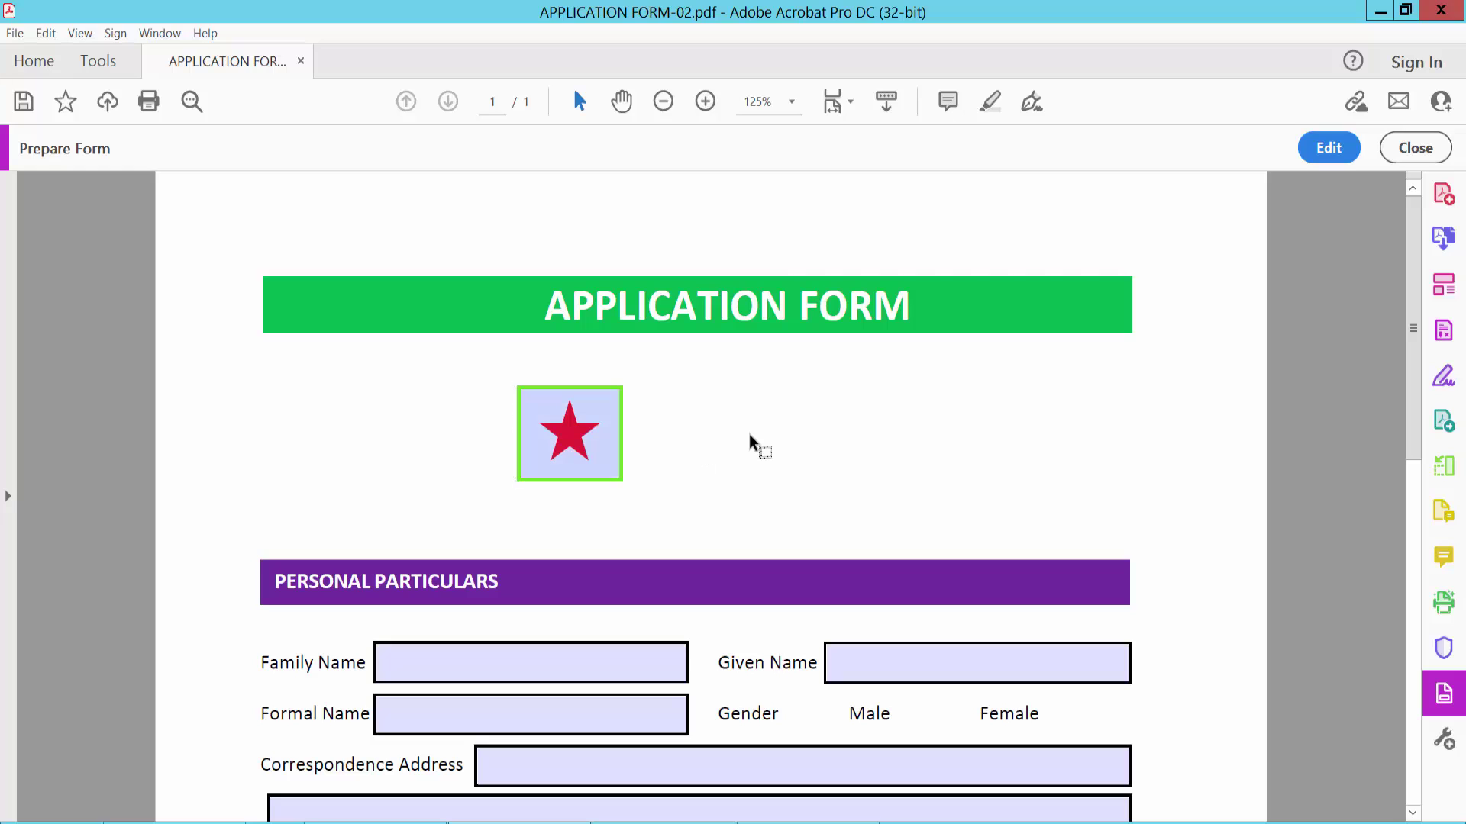